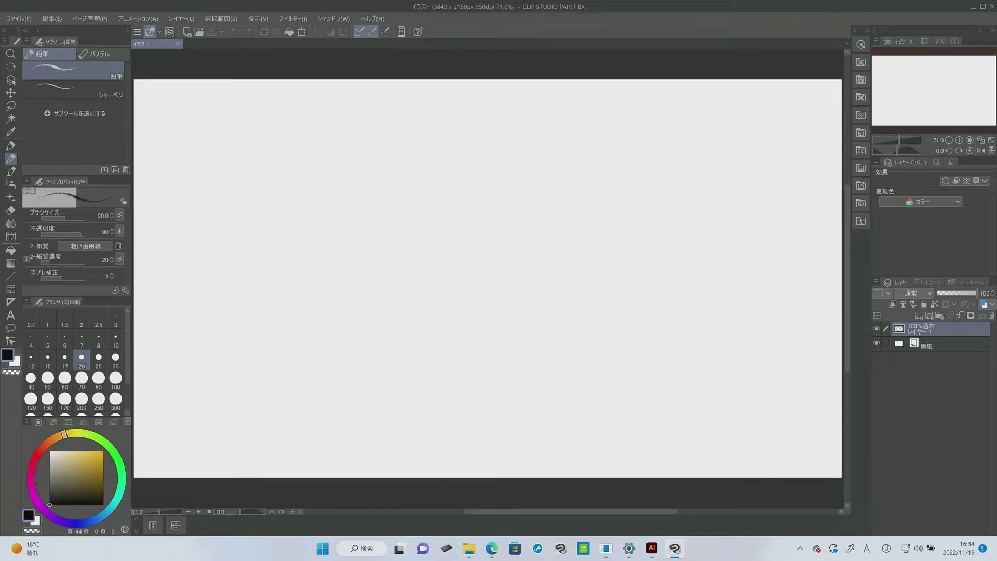
# Step: Draw a freehand looping pencil line across the upper part of the blank canvas
pyautogui.moveTo(165, 269)
pyautogui.mouseDown()
pyautogui.moveTo(276, 220)
pyautogui.moveTo(330, 150)
pyautogui.moveTo(293, 139)
pyautogui.moveTo(251, 263)
pyautogui.moveTo(366, 275)
pyautogui.moveTo(451, 178)
pyautogui.moveTo(454, 253)
pyautogui.moveTo(579, 248)
pyautogui.mouseUp()
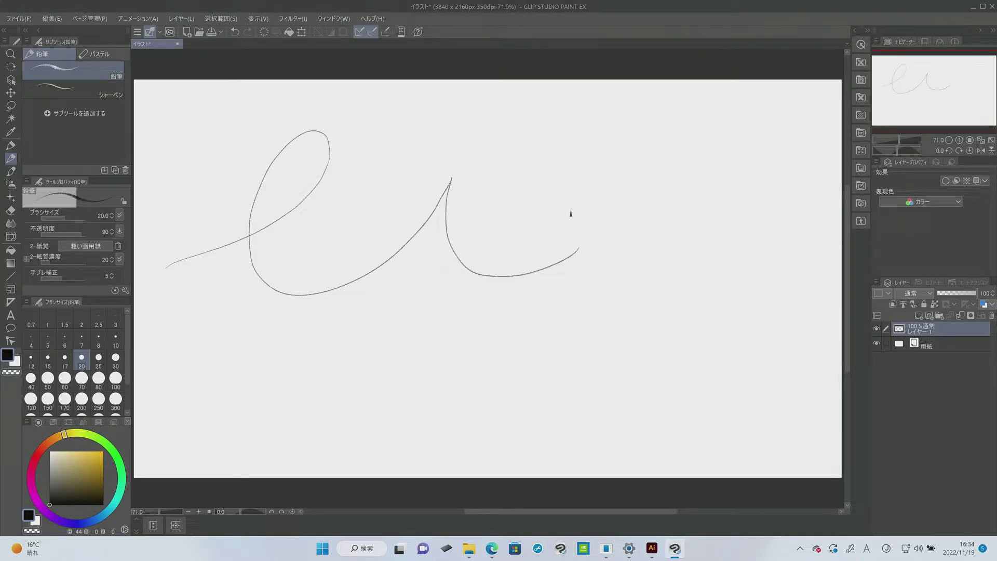
# Step: Open the illustration file 221023 from the Yuify folder on the desktop
pyautogui.click(198, 33)
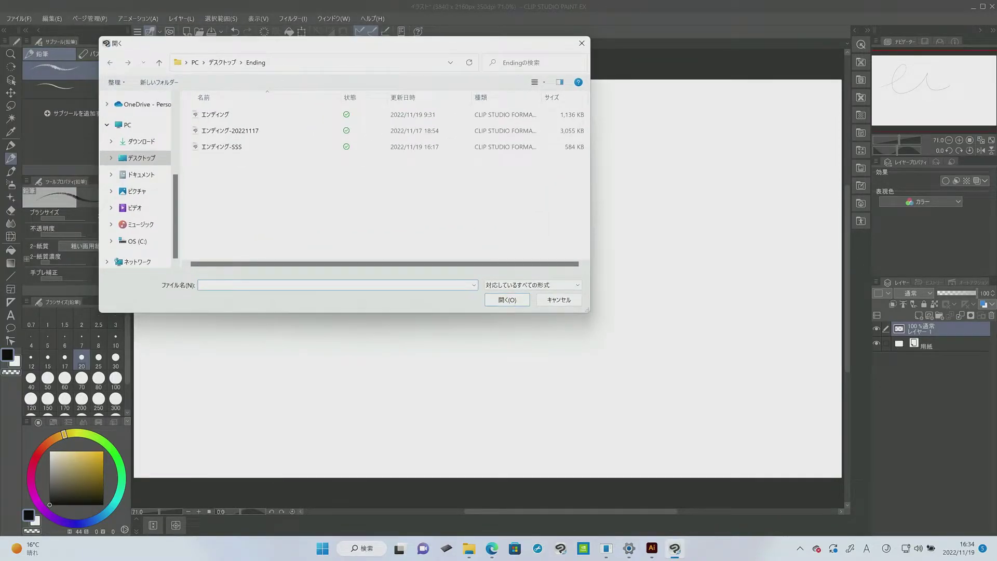
pyautogui.hotkey('alt', 'Up')
pyautogui.press('y')
pyautogui.press('Return')
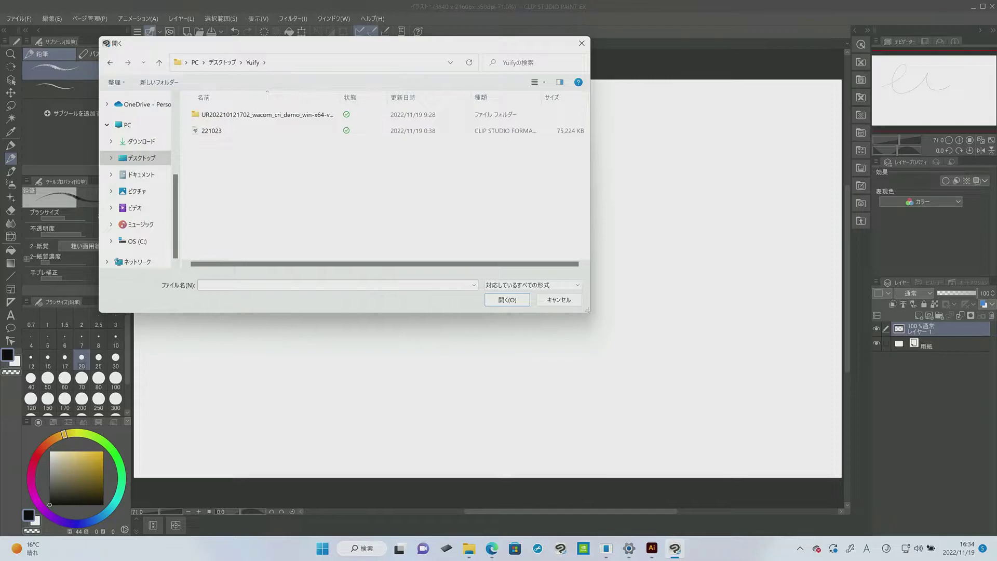
pyautogui.press('2')
pyautogui.press('Return')
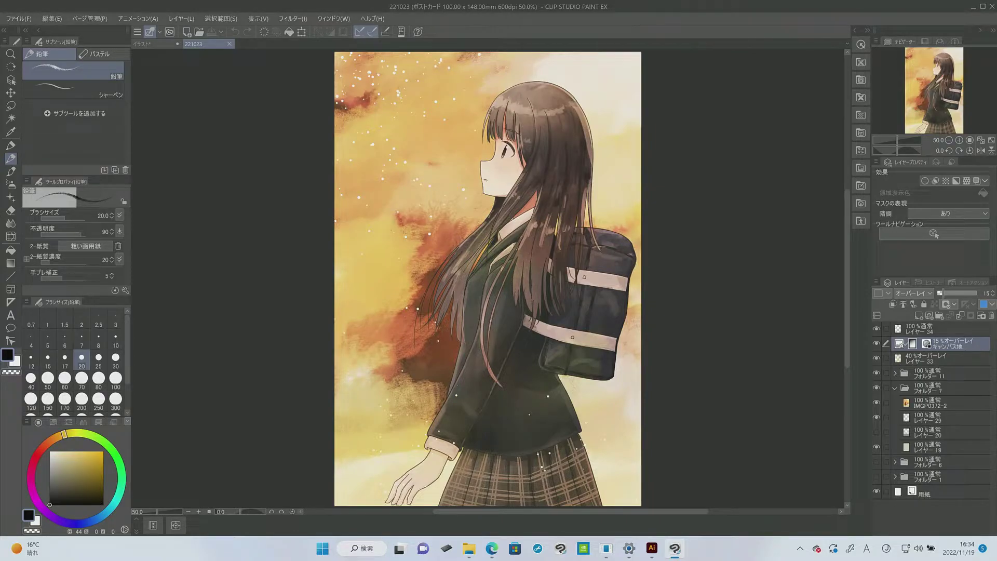
# Step: Export the illustration through Yuify as a Secured PNG named 221023 in the Yuify folder at 100% scale
pyautogui.click(19, 19)
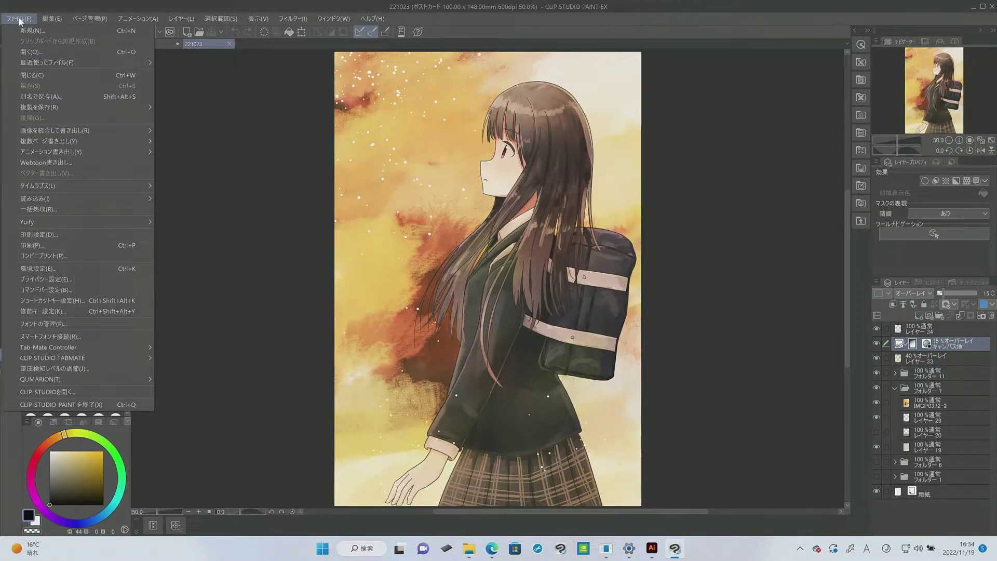
pyautogui.moveTo(107, 220)
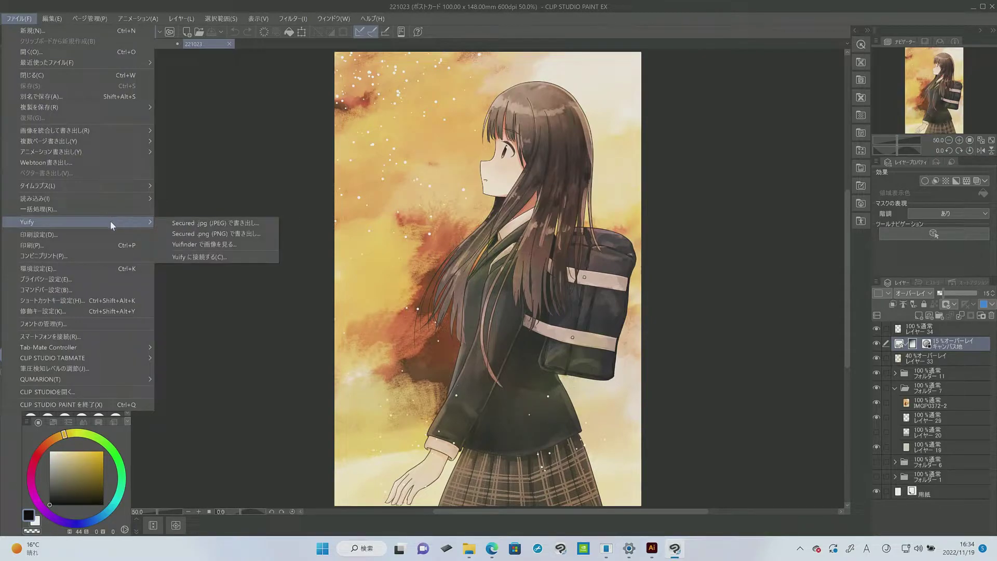
pyautogui.click(254, 235)
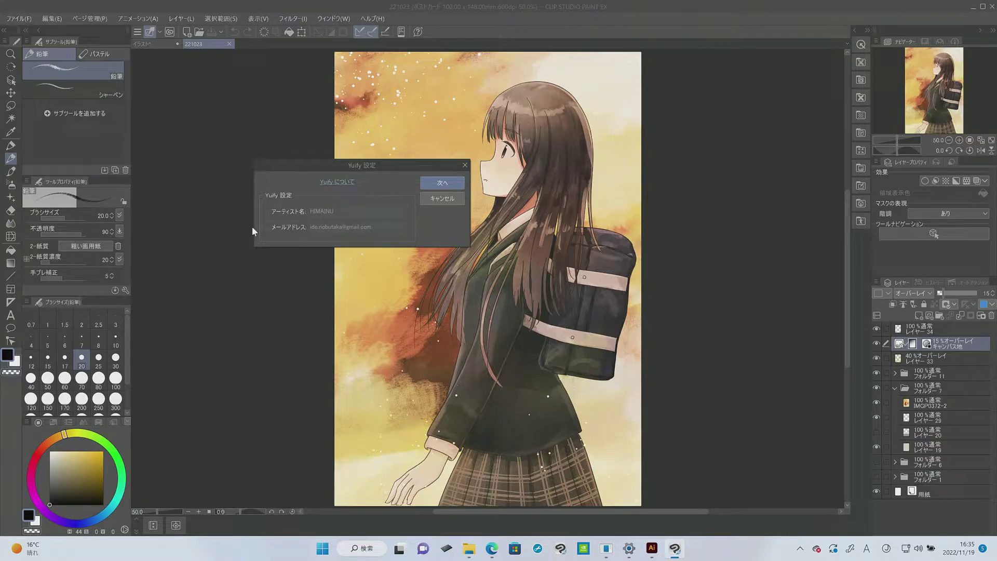
pyautogui.click(445, 182)
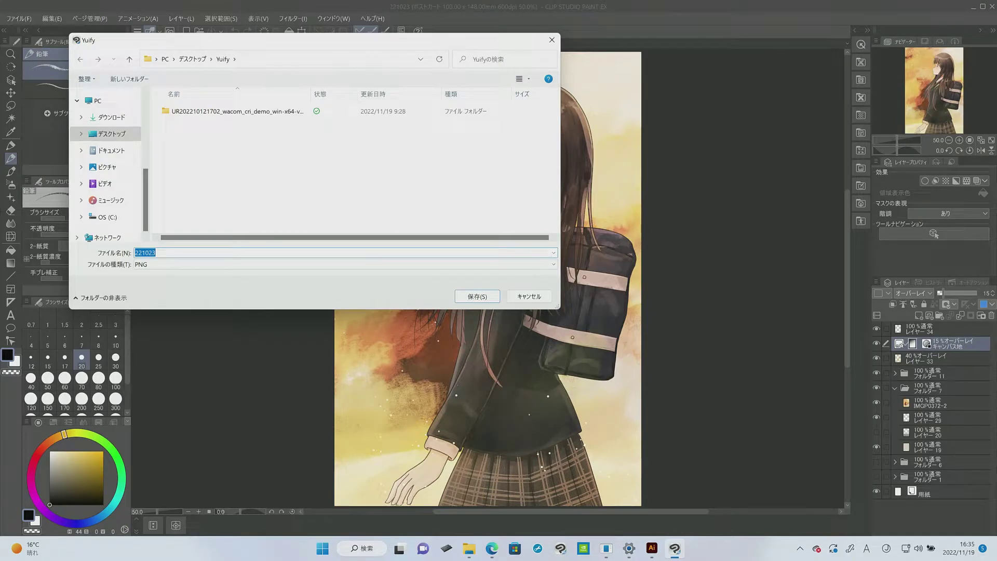
pyautogui.click(473, 295)
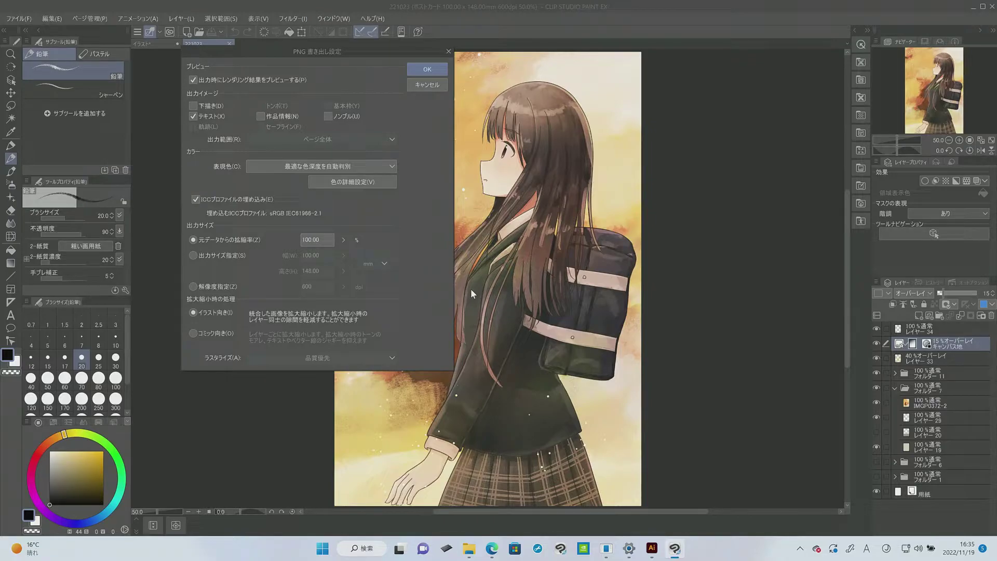
pyautogui.click(424, 69)
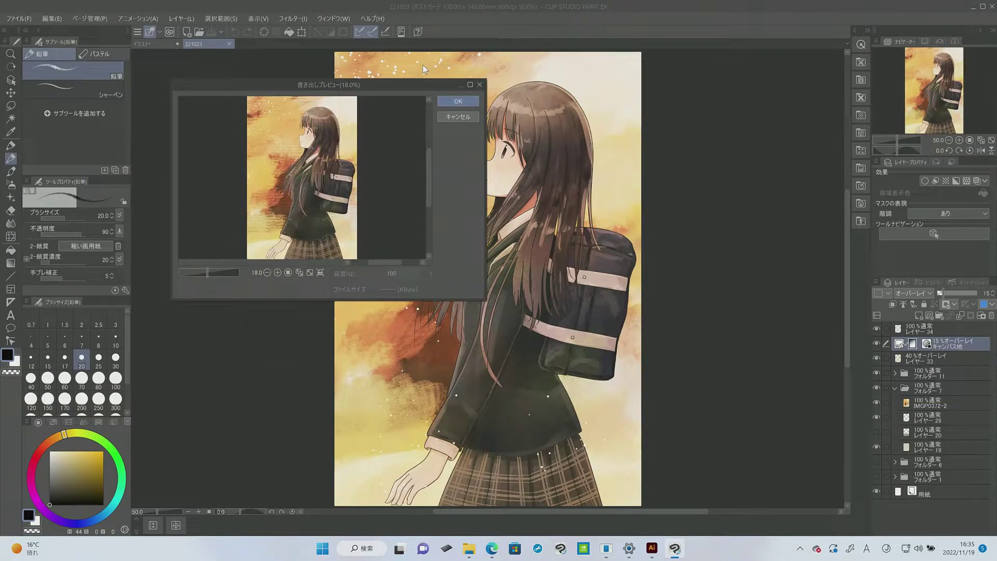
pyautogui.click(457, 100)
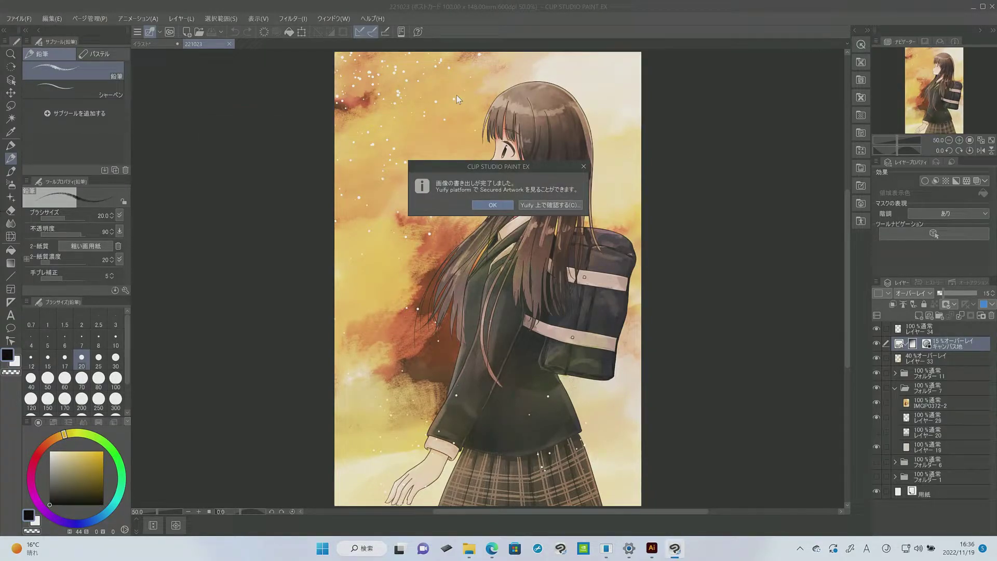
# Step: Check the exported artwork on Yuify in the browser, dismiss the translation offer and minimise the browser
pyautogui.moveTo(527, 164); pyautogui.dragTo(352, 89)
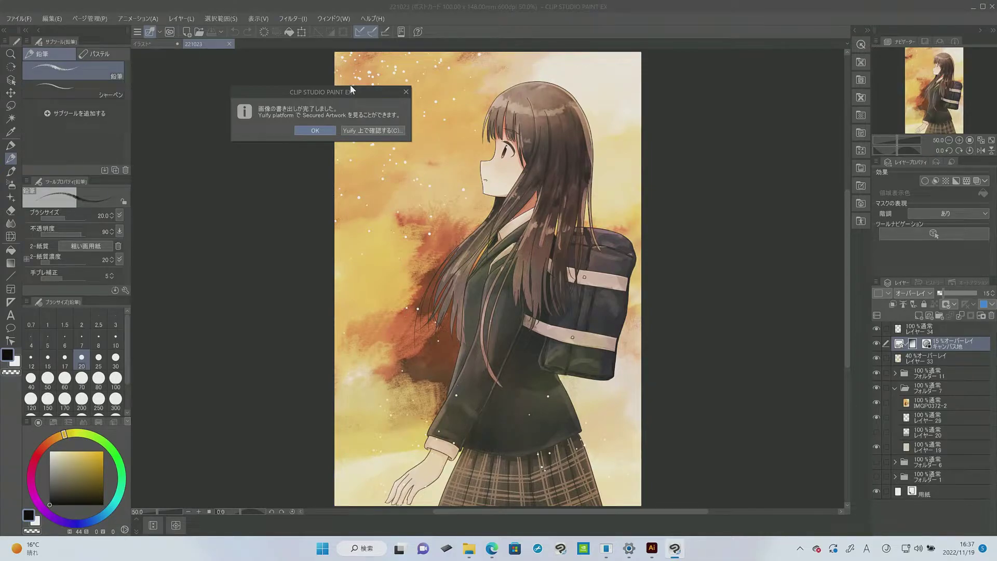
pyautogui.click(378, 129)
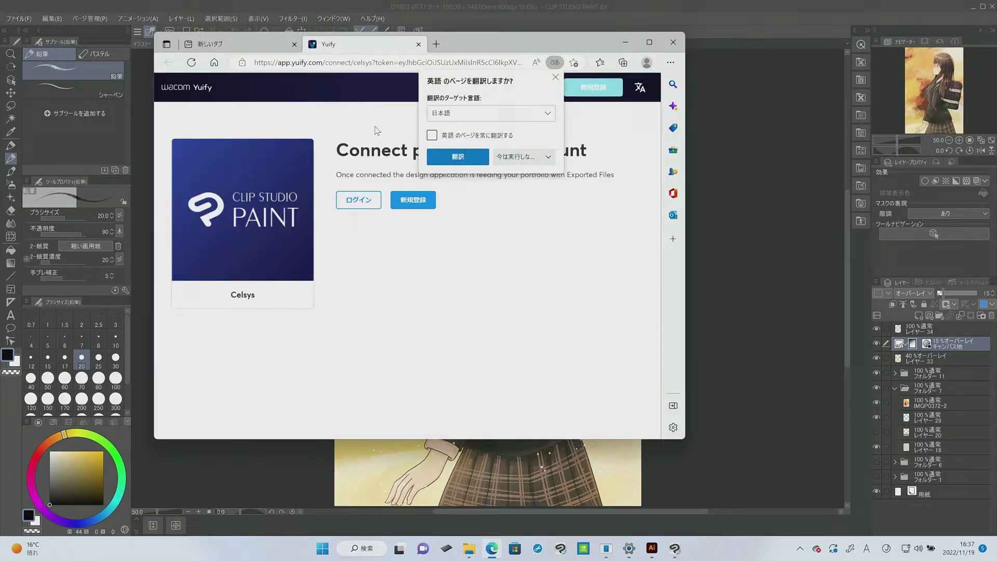
pyautogui.click(377, 130)
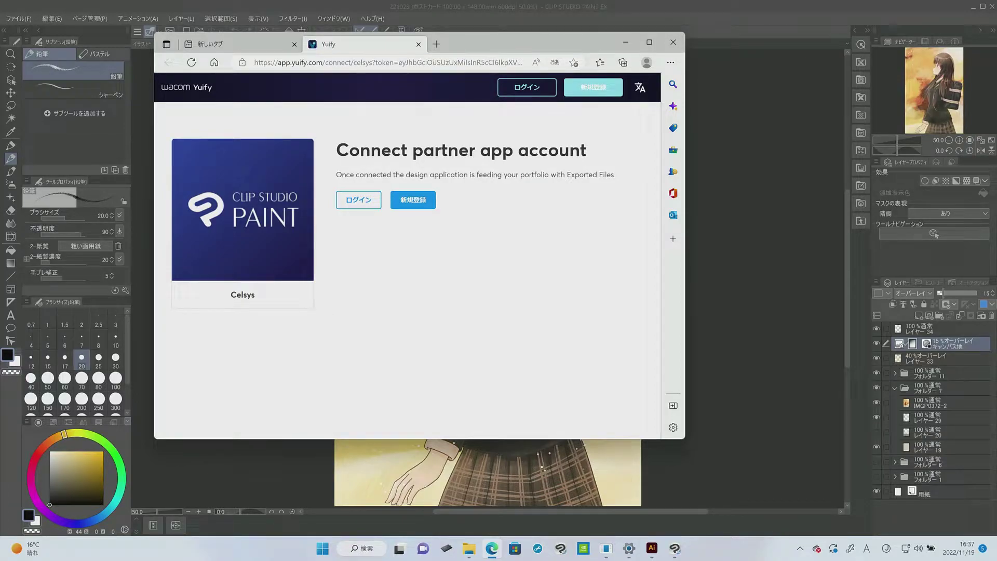
pyautogui.click(625, 44)
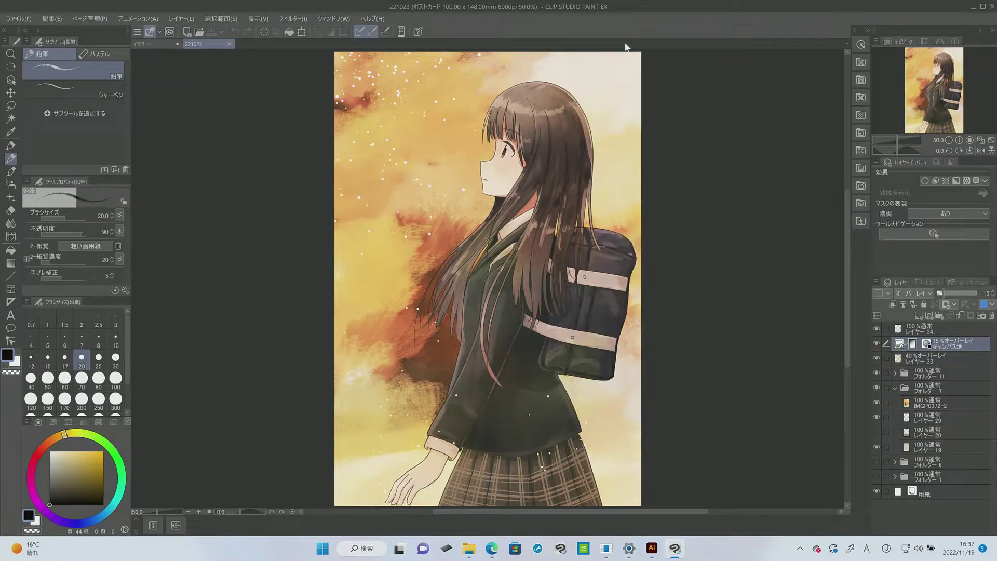
# Step: View the exported 221023 image from the desktop's Yuify folder in Yuifinder
pyautogui.click(19, 19)
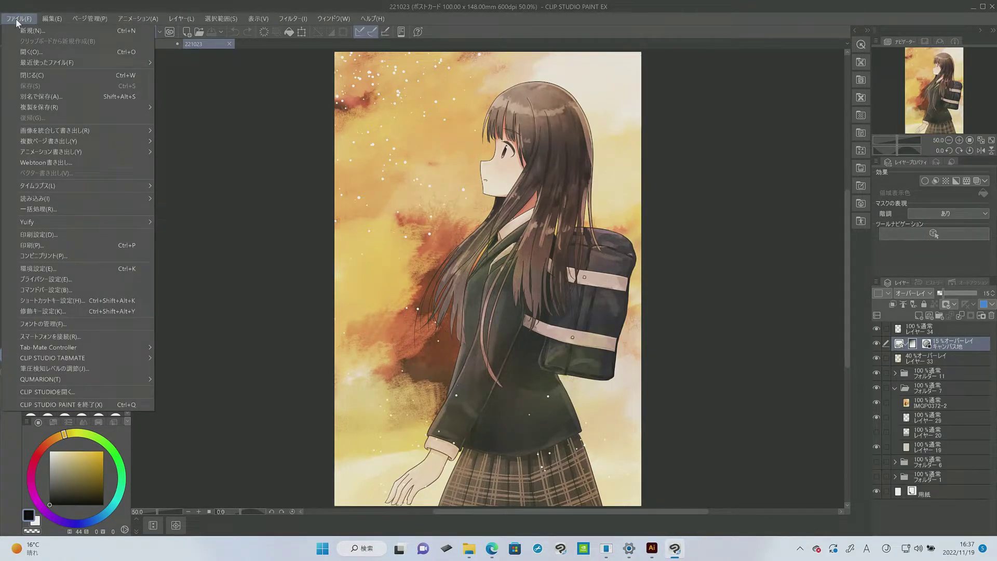
pyautogui.moveTo(123, 221)
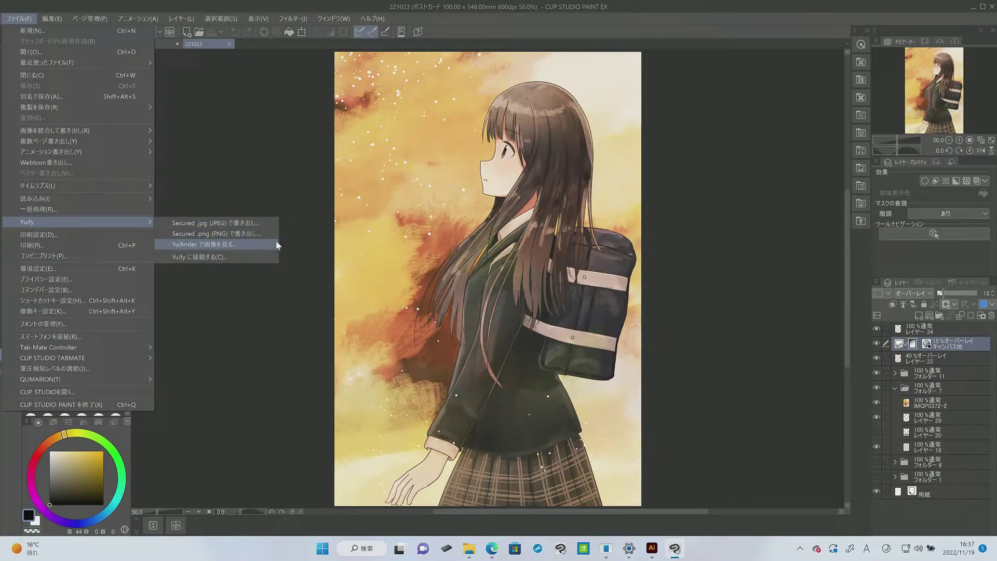
pyautogui.click(246, 242)
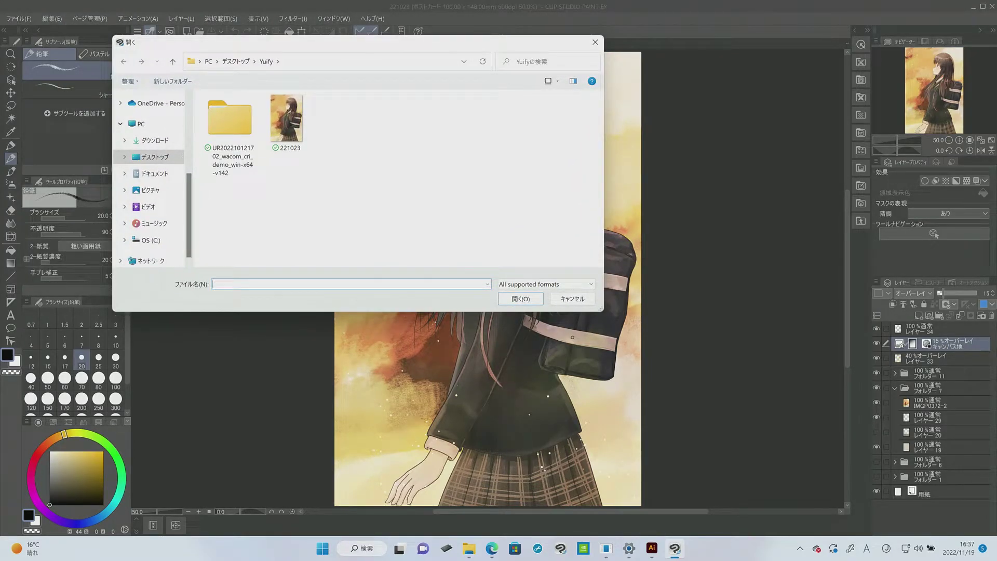
pyautogui.moveTo(190, 200); pyautogui.dragTo(190, 172)
pyautogui.click(155, 211)
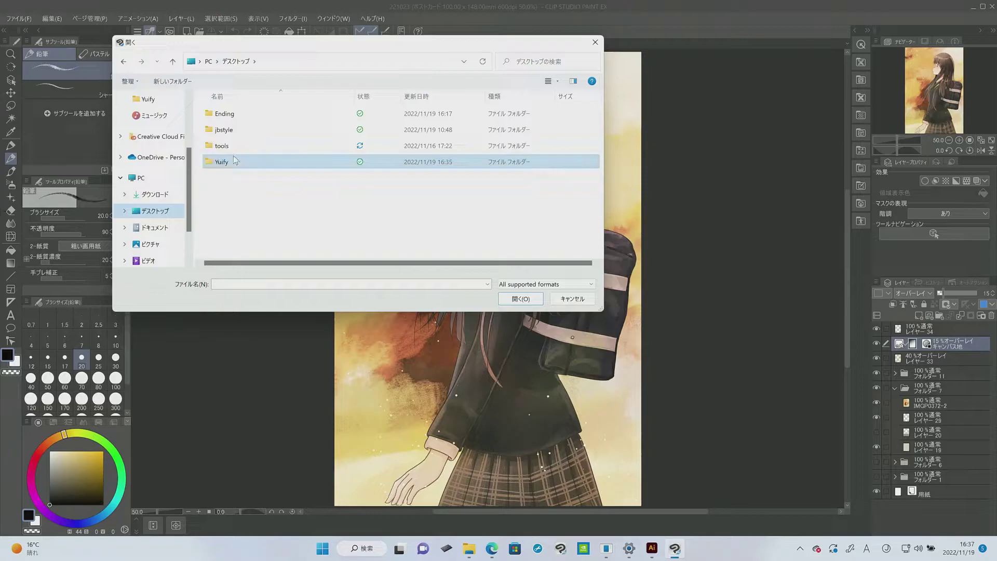
pyautogui.doubleClick(232, 157)
pyautogui.doubleClick(286, 119)
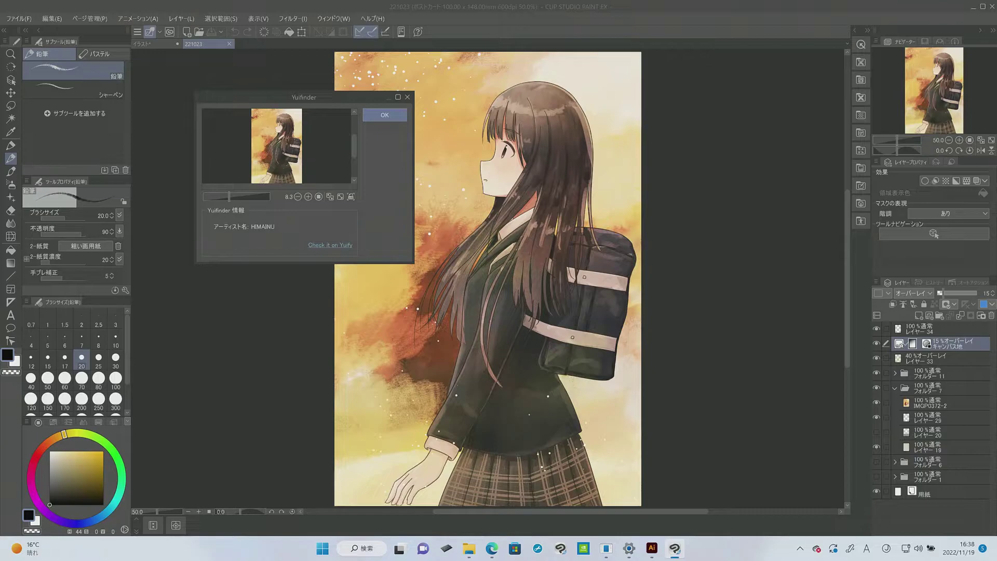
# Step: Reposition and enlarge the Yuifinder window and zoom its image preview to 12.5%
pyautogui.moveTo(329, 95); pyautogui.dragTo(365, 113)
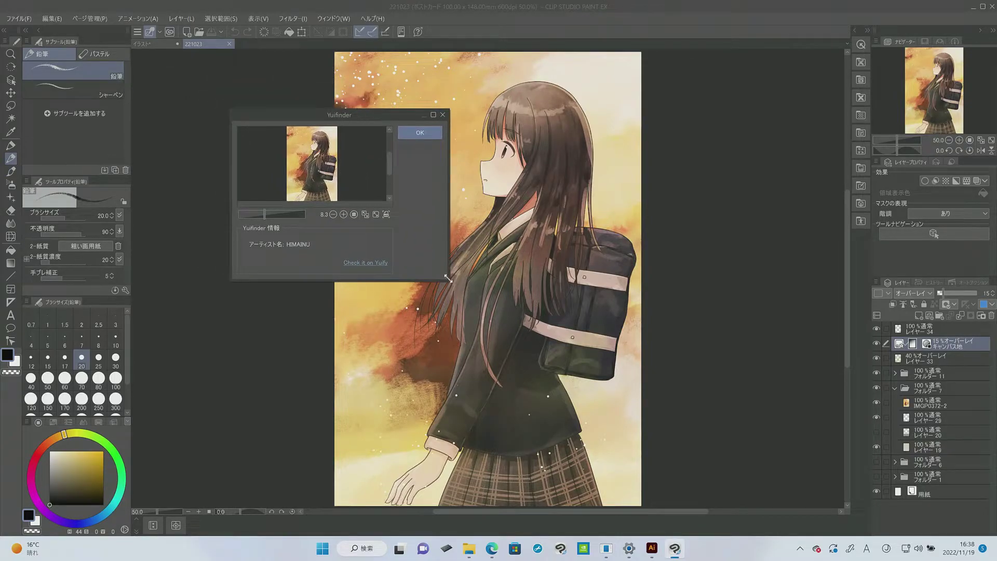
pyautogui.moveTo(449, 279); pyautogui.dragTo(468, 304)
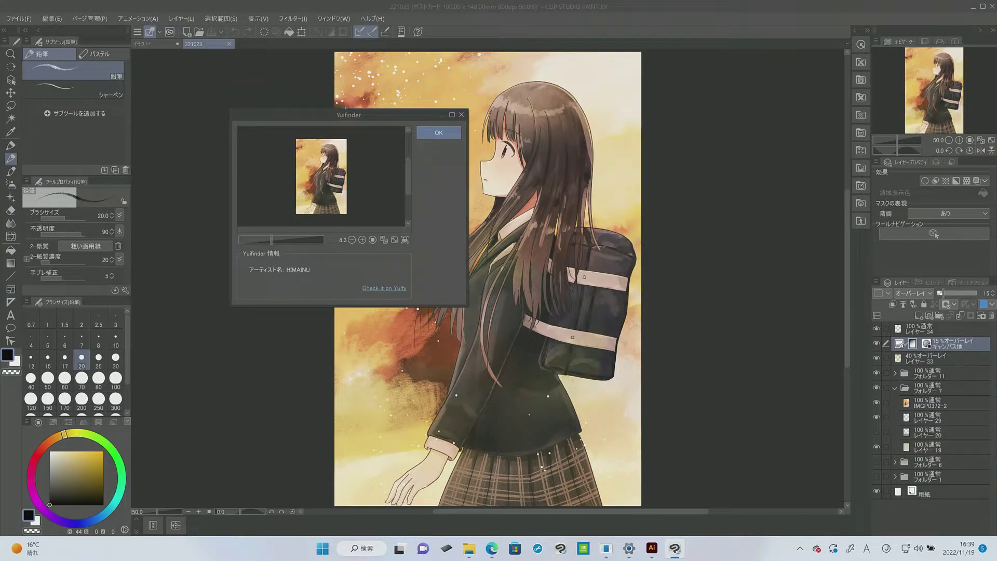
pyautogui.moveTo(366, 113); pyautogui.dragTo(341, 110)
pyautogui.click(338, 237)
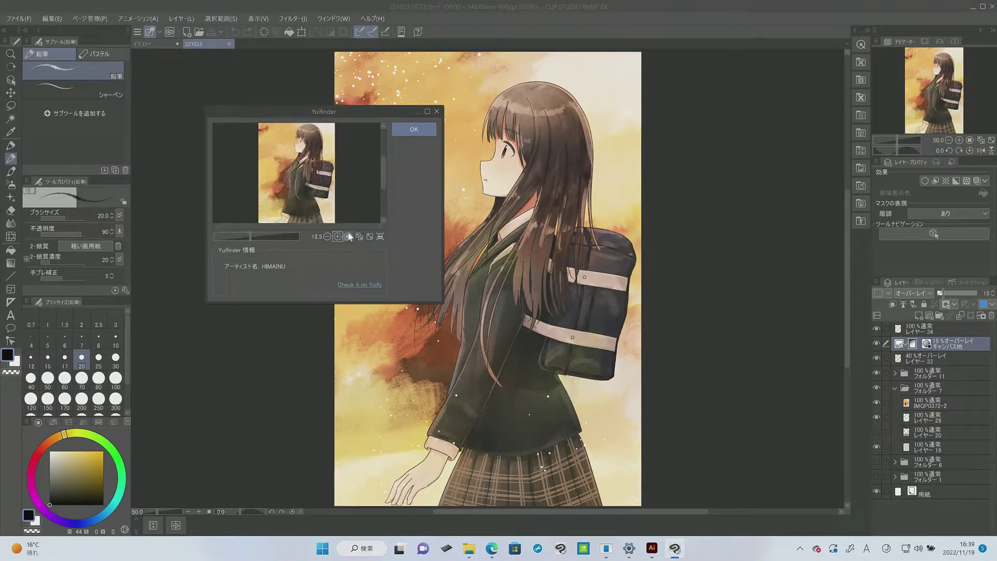
pyautogui.moveTo(442, 301); pyautogui.dragTo(530, 401)
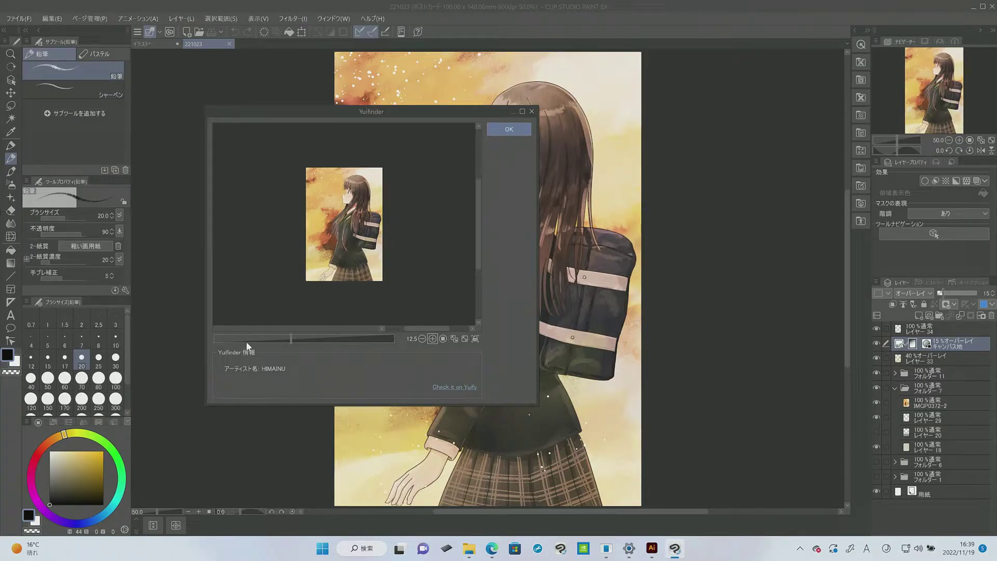
# Step: Follow Yuifinder's link to check the image on Yuify, view the Wacom ID sign-in page and minimise the browser
pyautogui.click(314, 386)
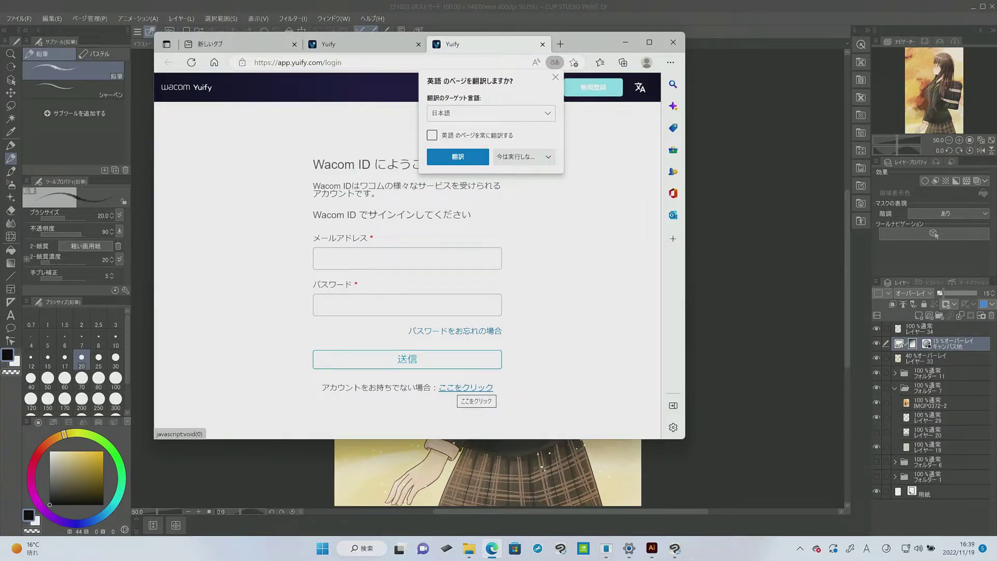
pyautogui.moveTo(595, 45); pyautogui.dragTo(665, 102)
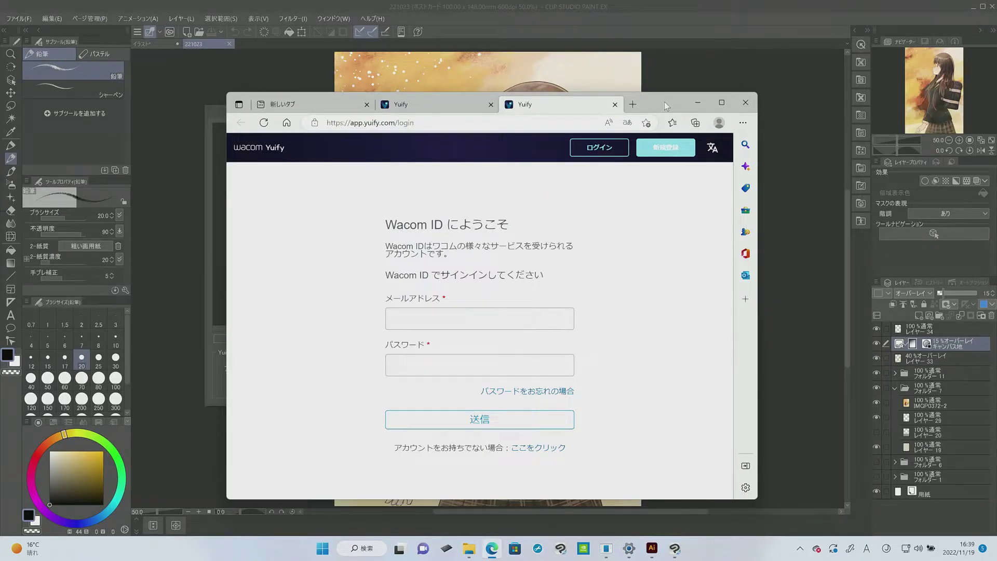
pyautogui.moveTo(665, 102); pyautogui.dragTo(700, 111)
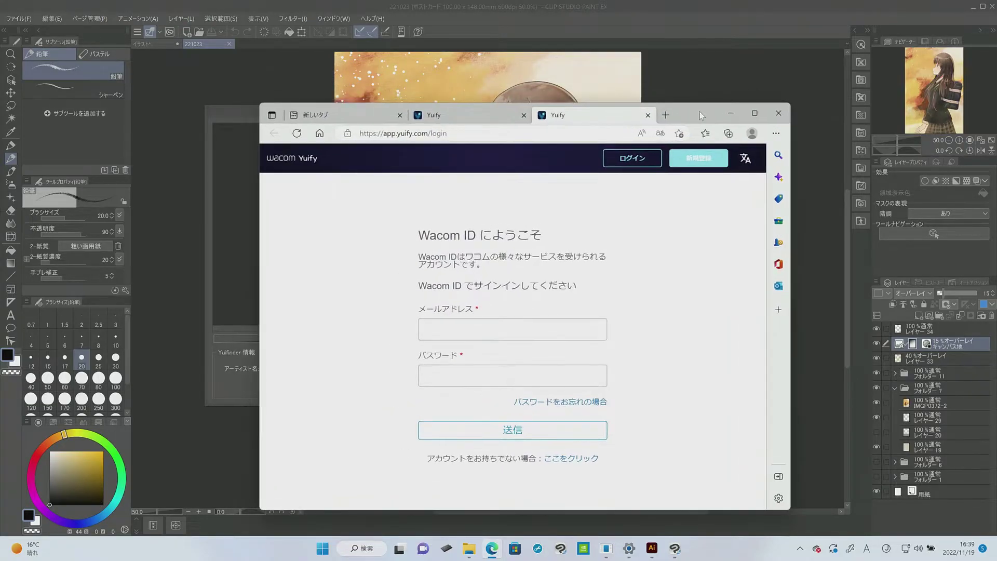
pyautogui.click(731, 113)
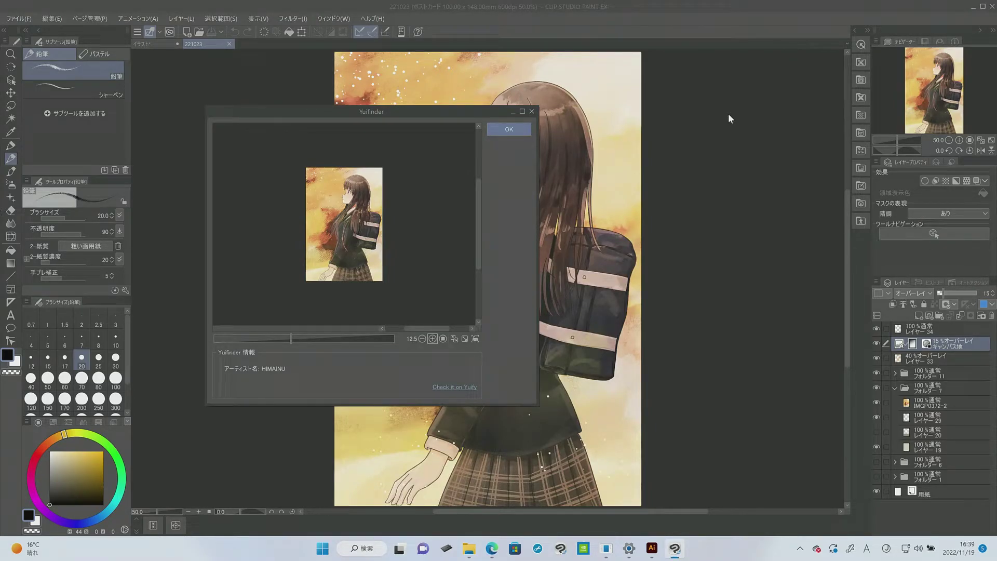
# Step: Open the exported 221023 PNG from the Yuify folder in Photos and place it beside the Yuifinder window, minimising File Explorer
pyautogui.click(485, 512)
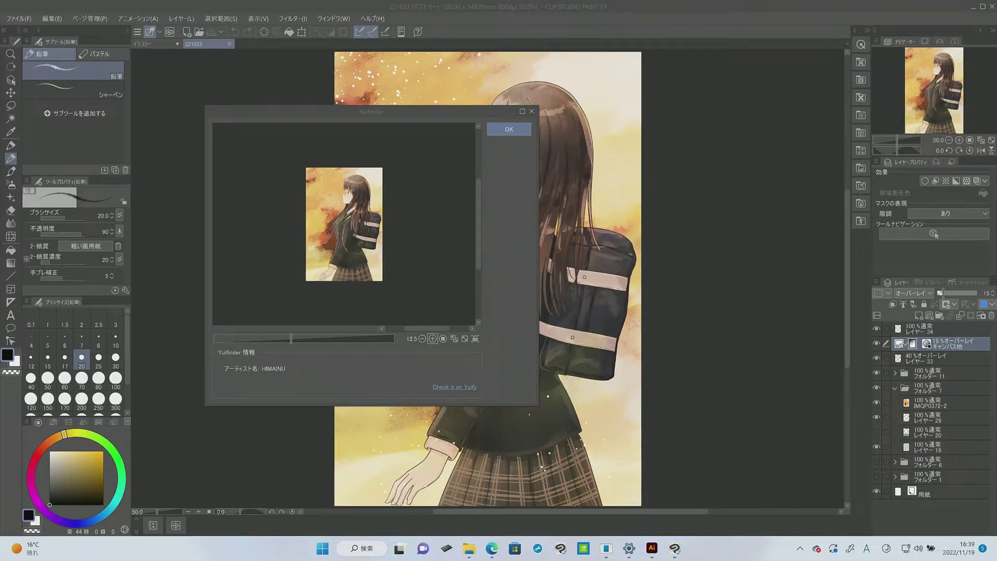
pyautogui.moveTo(471, 551)
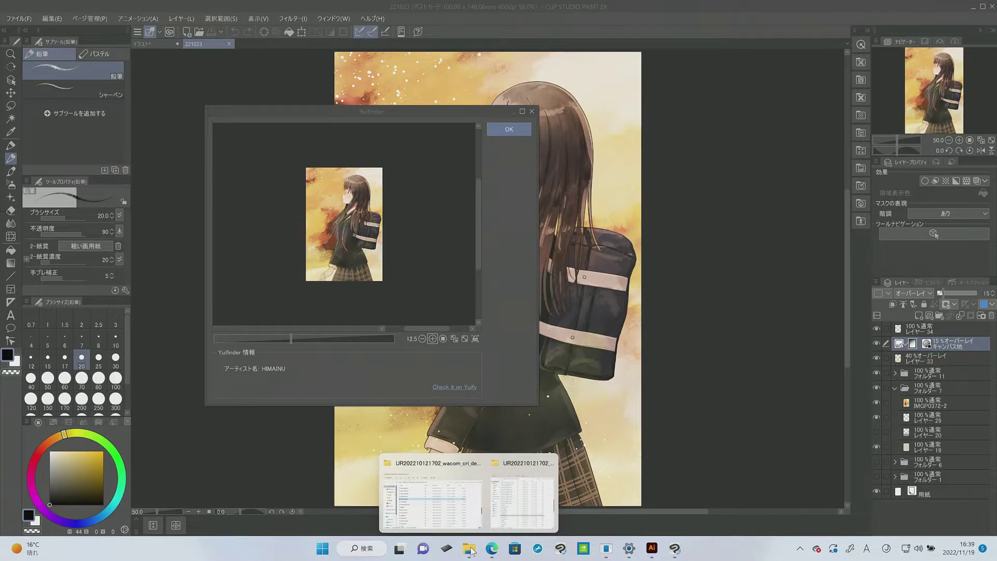
pyautogui.click(515, 494)
pyautogui.click(217, 67)
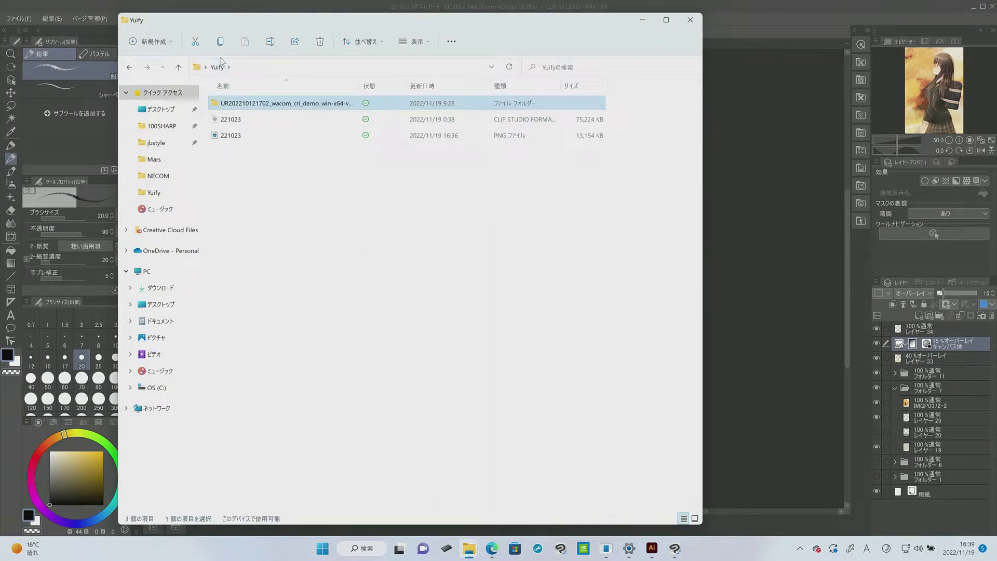
pyautogui.press('Down')
pyautogui.press('Down')
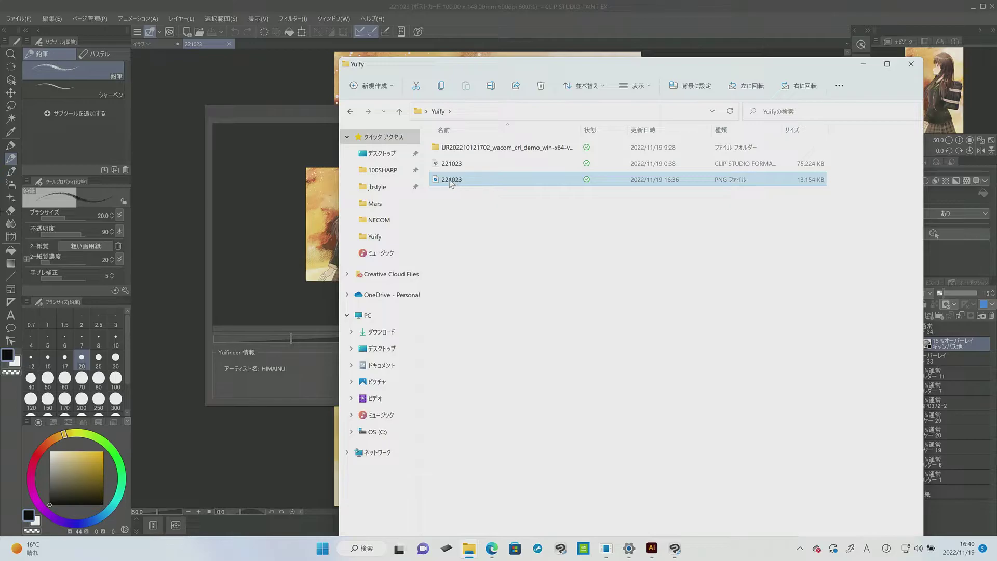
pyautogui.doubleClick(451, 181)
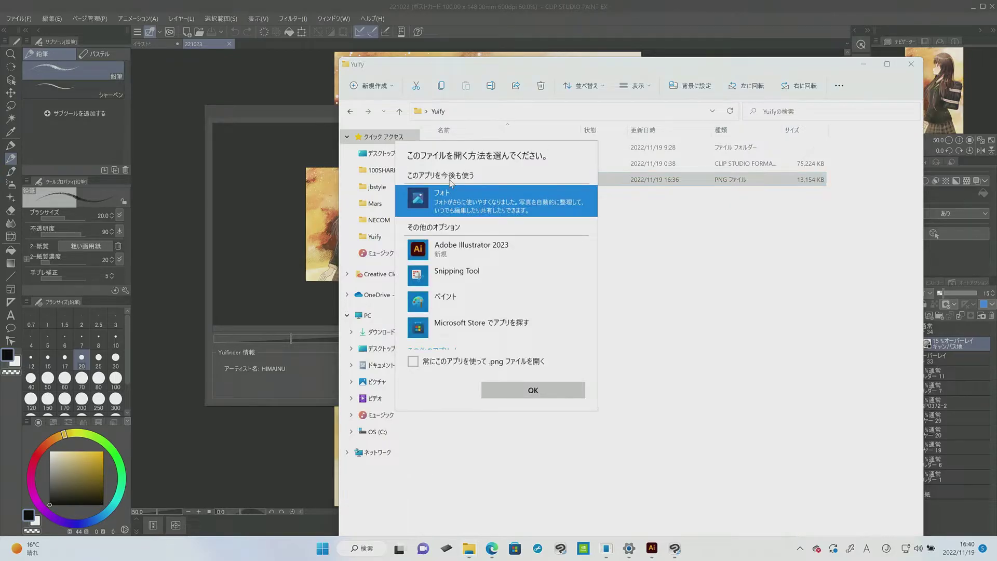
pyautogui.click(524, 389)
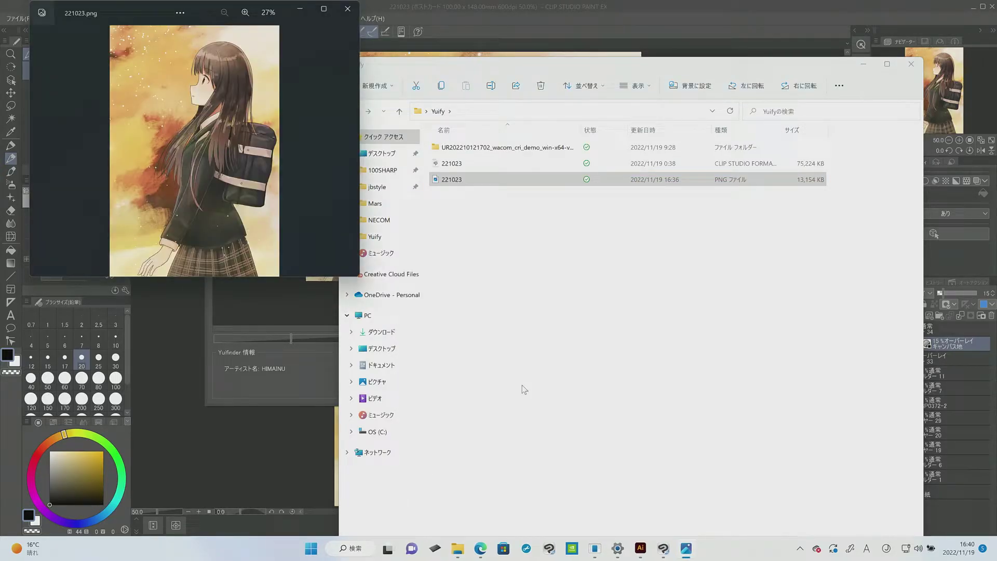
pyautogui.moveTo(148, 10); pyautogui.dragTo(603, 106)
pyautogui.click(863, 64)
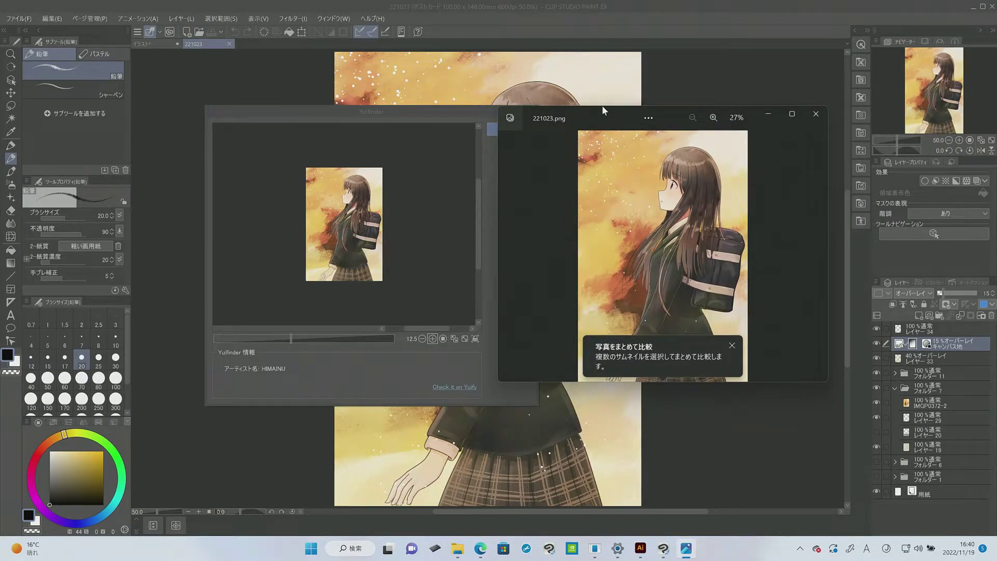
# Step: Dismiss the comparison and video editor notices in Photos and reposition the 221023.png viewer beside the Yuifinder window
pyautogui.click(732, 345)
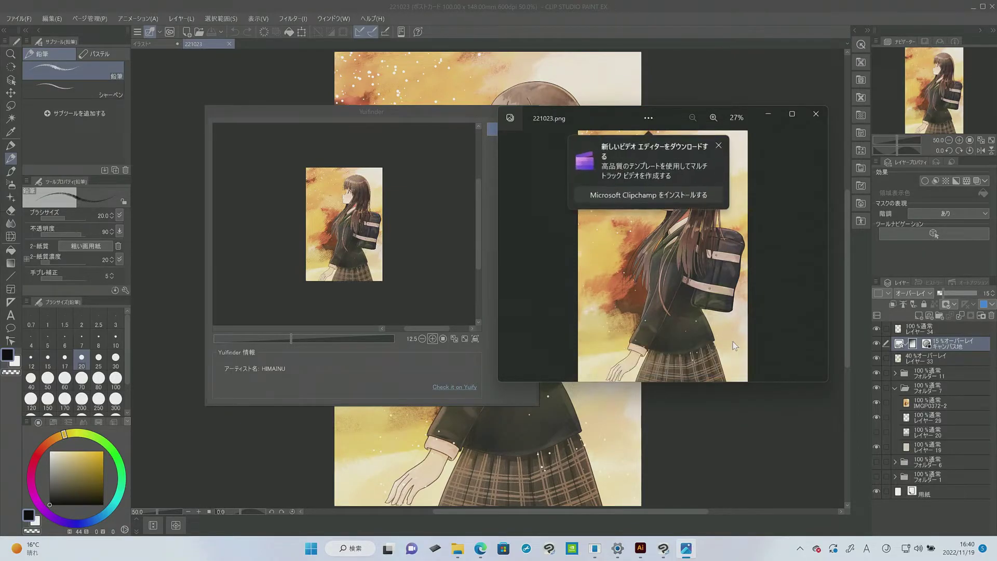
pyautogui.click(719, 145)
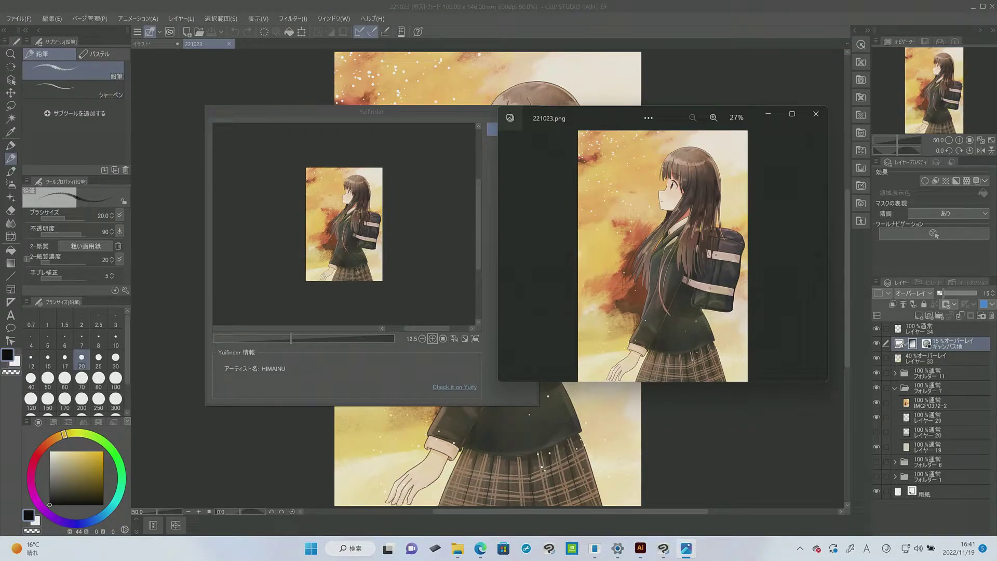
pyautogui.moveTo(597, 114); pyautogui.dragTo(610, 117)
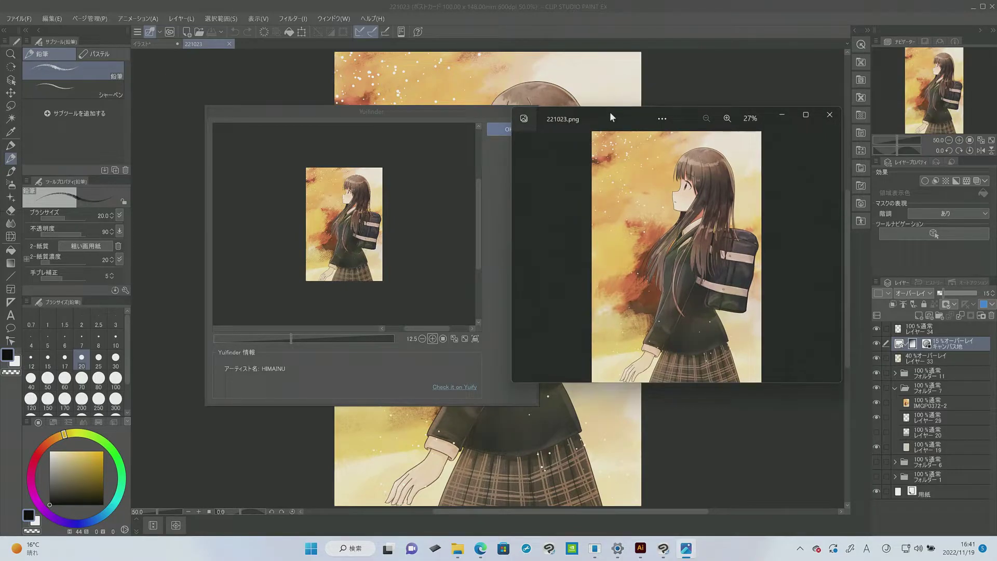
pyautogui.moveTo(619, 116); pyautogui.dragTo(608, 114)
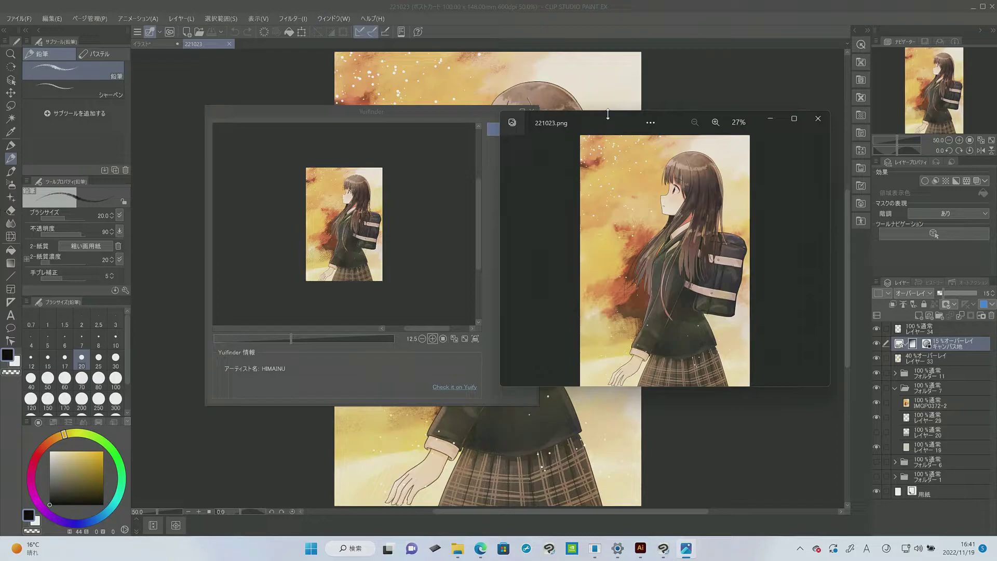
# Step: Bring the Yuifinder window with the artist information back in front of the browser and image viewer
pyautogui.click(270, 388)
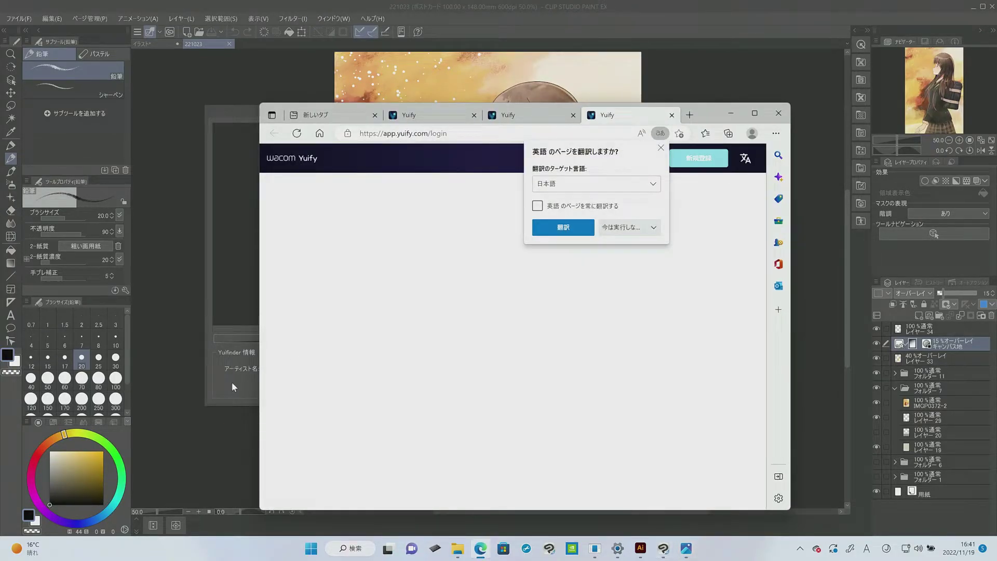
pyautogui.click(233, 387)
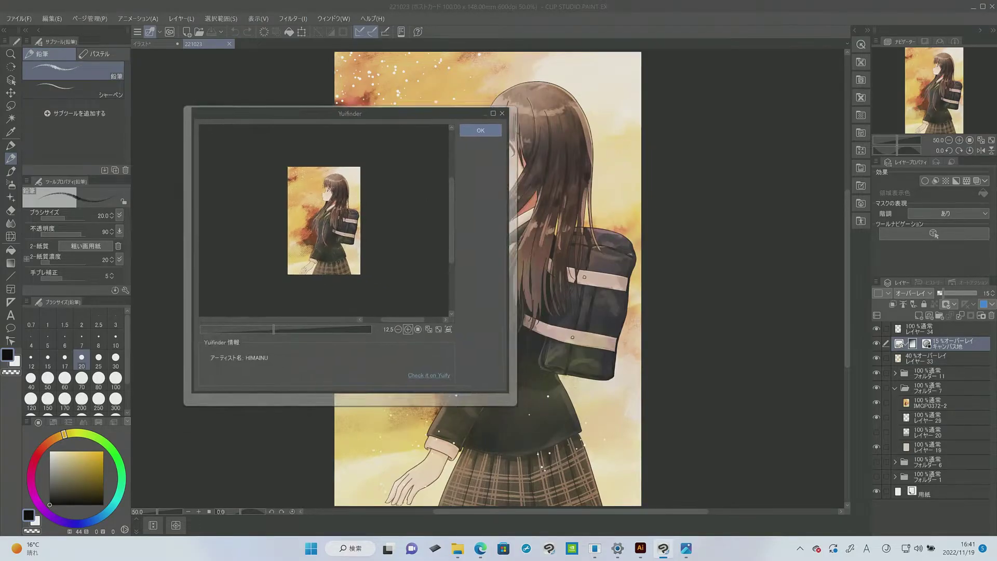